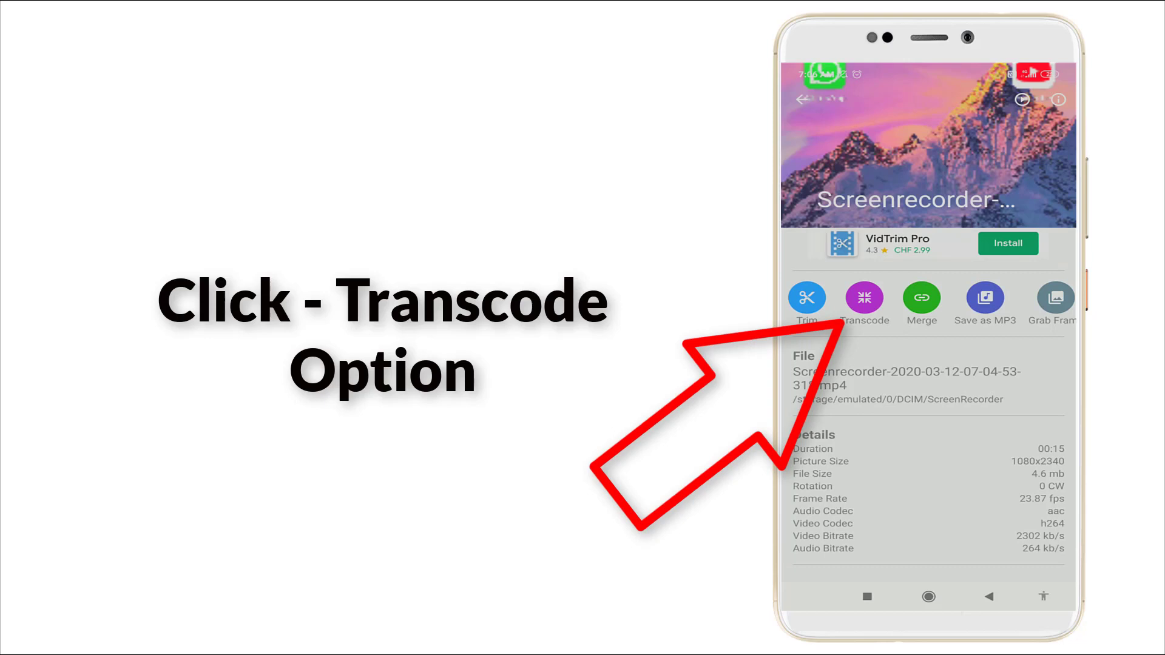
Open the Transcode settings for the Screenrecorder video.
left_click(864, 297)
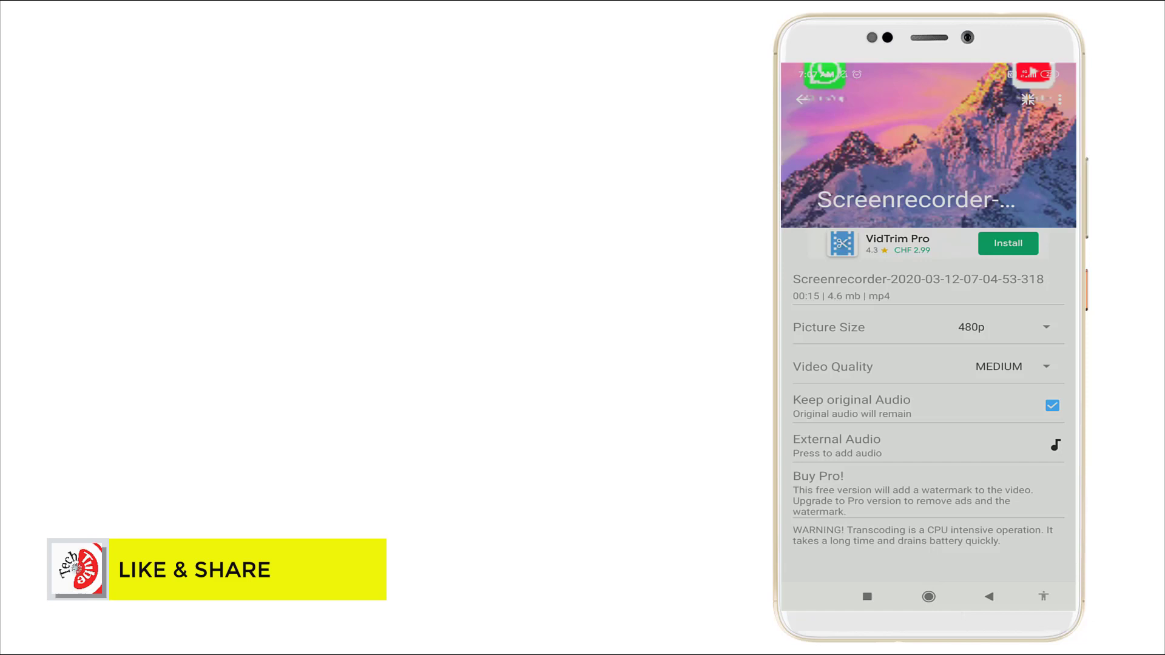
Choose 720p picture size and MEDIUM video quality.
left_click(1044, 327)
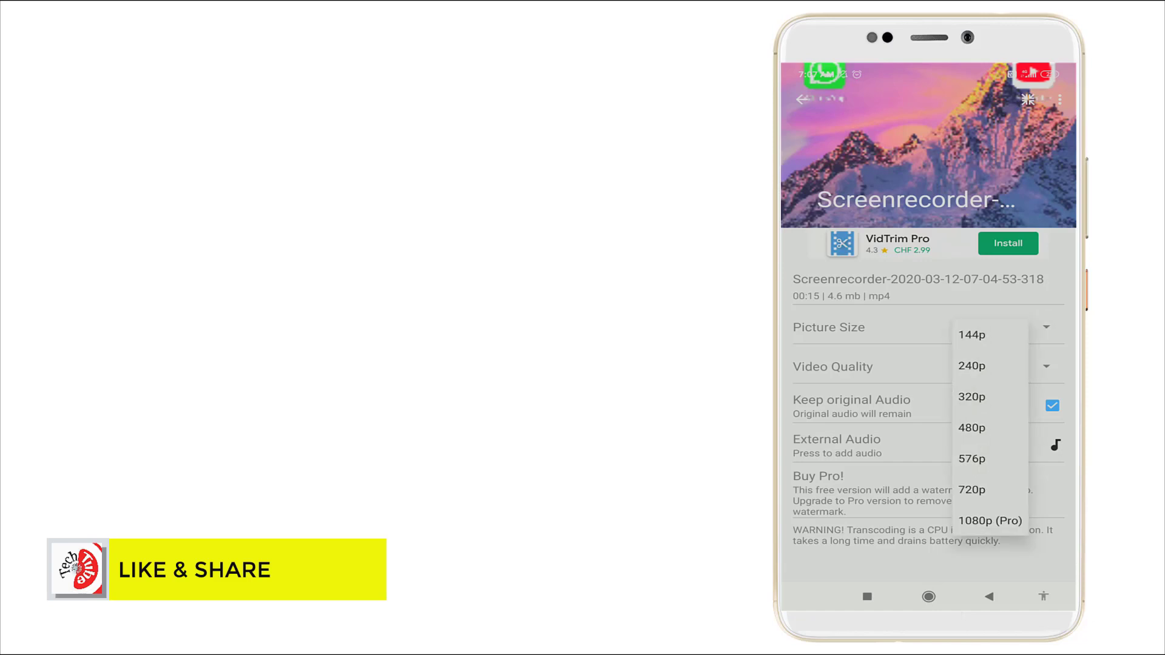
left_click(972, 490)
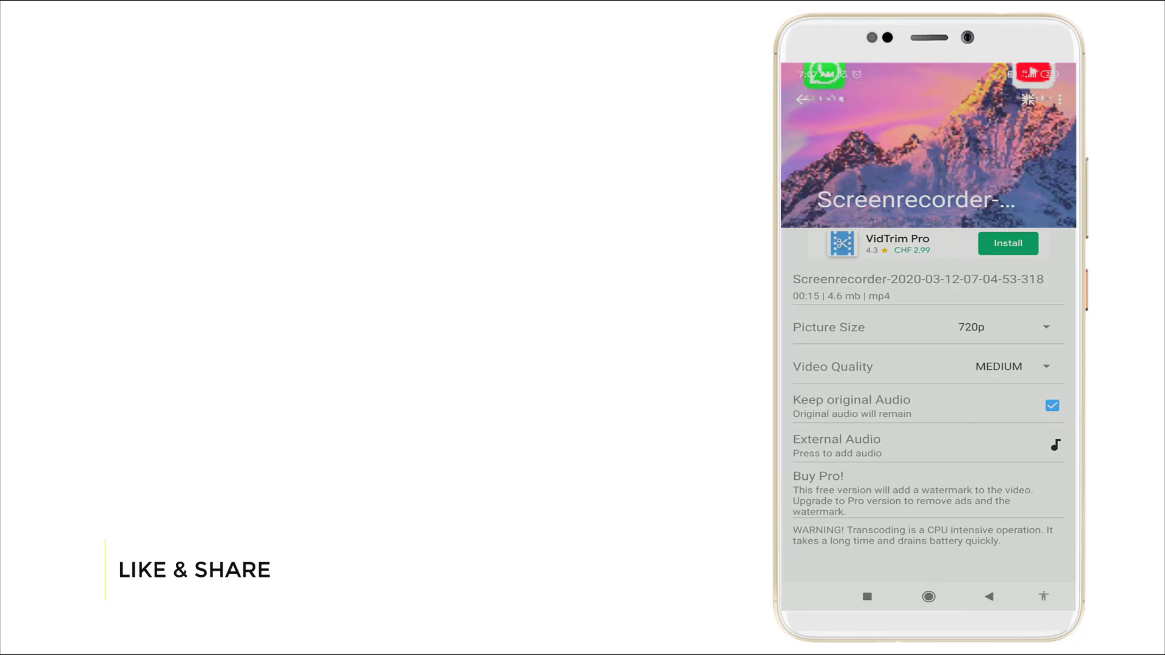
left_click(1045, 366)
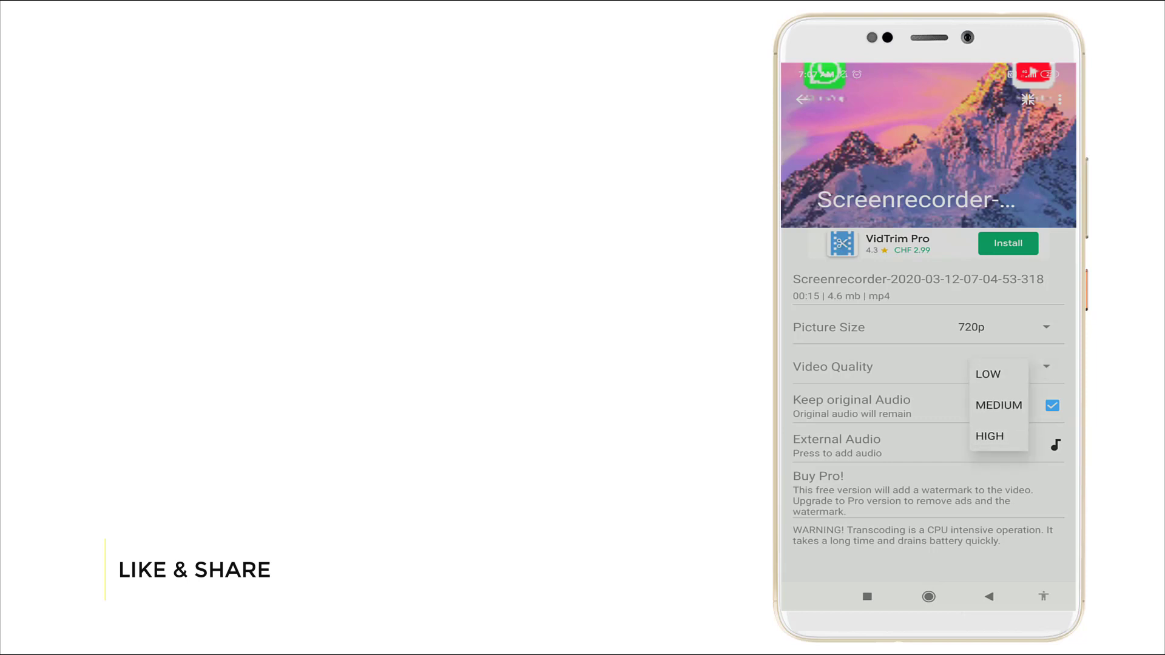
left_click(998, 405)
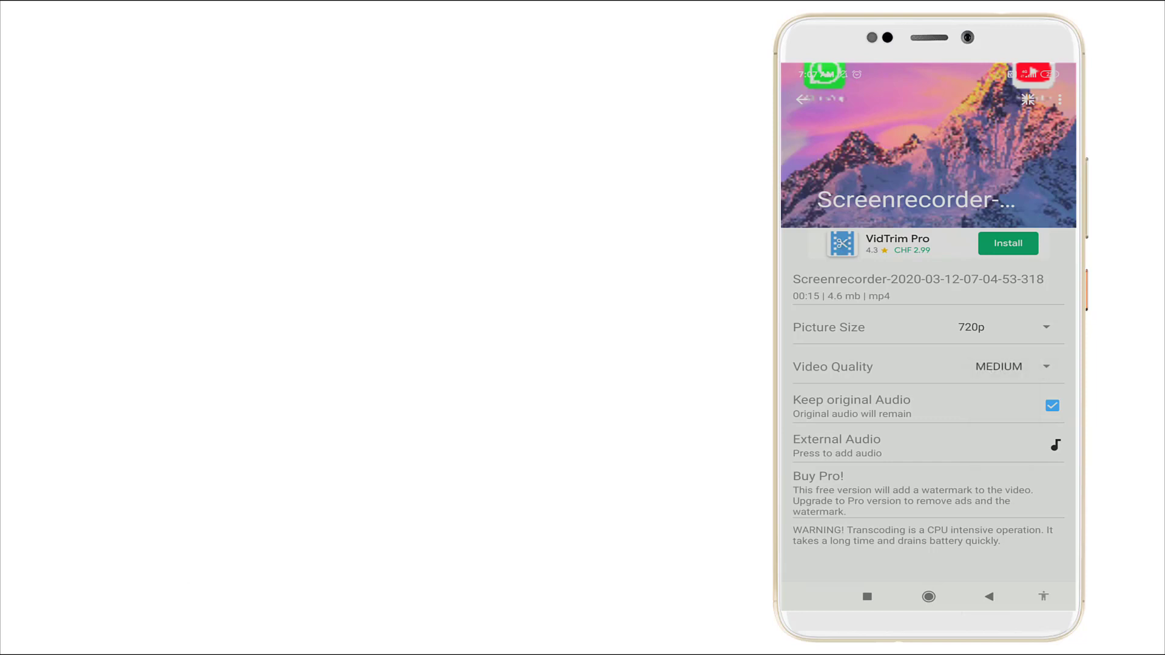
scroll(929, 410, "down", 3)
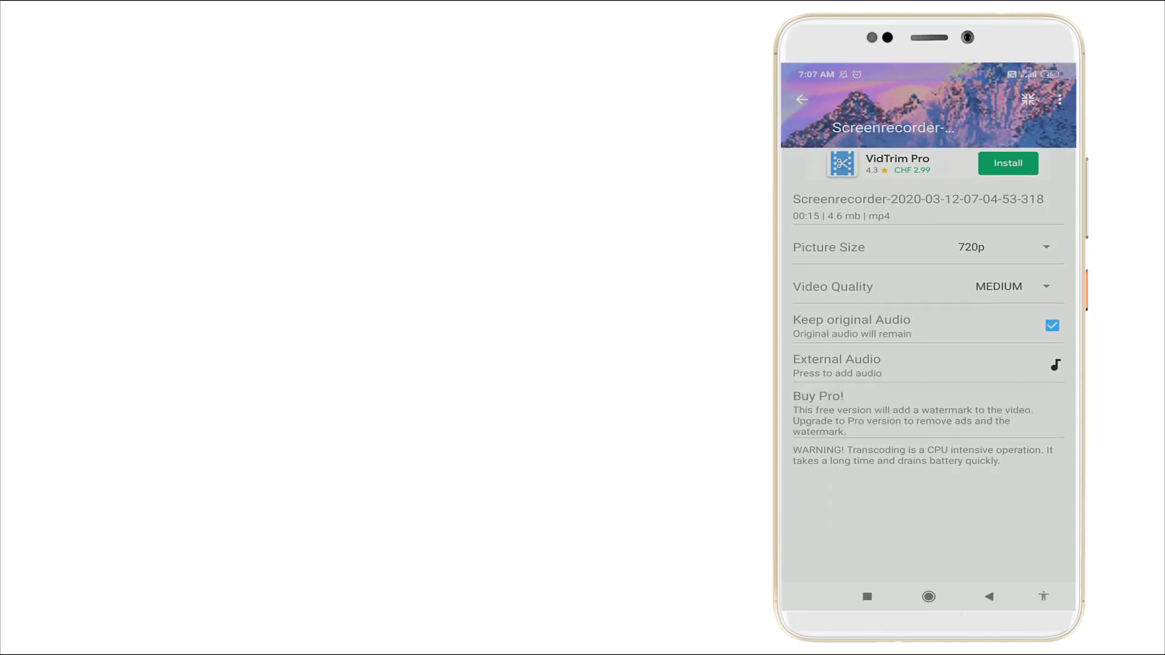
scroll(928, 365, "up", 3)
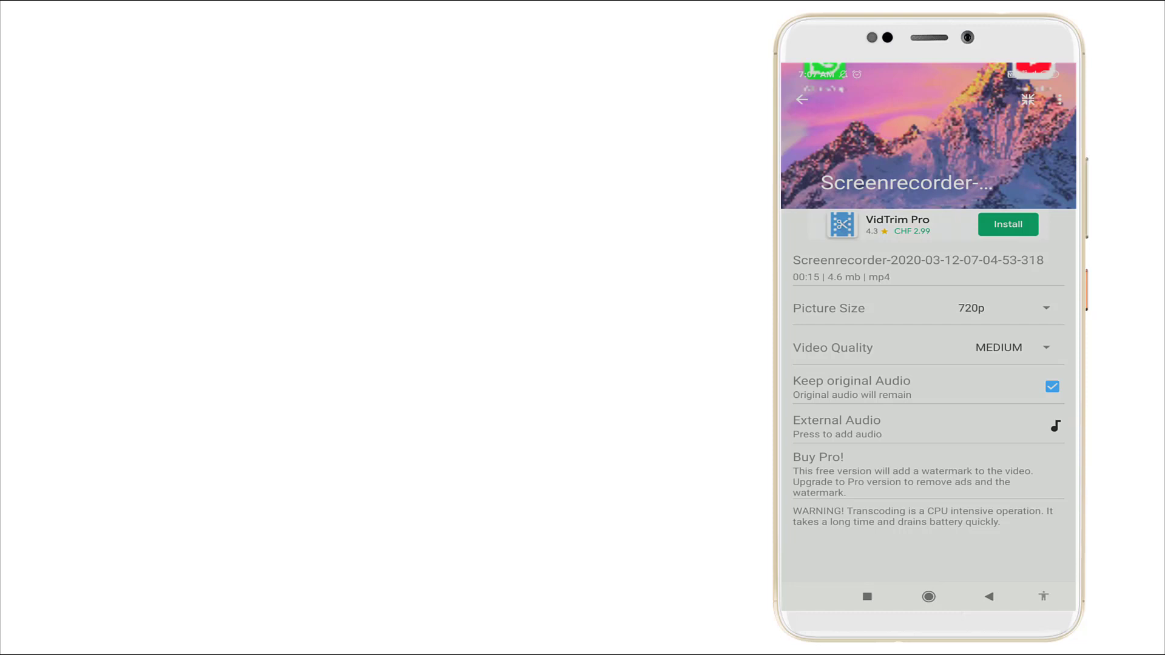
Start the transcode and accept the Unlimited Trial watermark dialog with CONTINUE.
left_click(1026, 98)
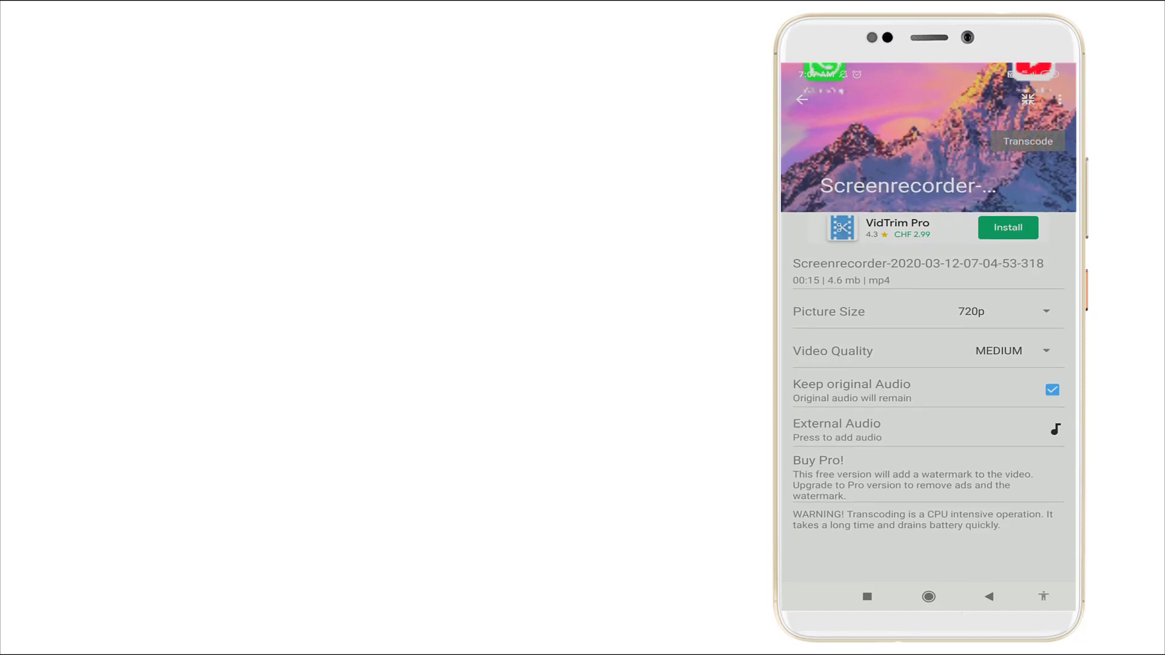
left_click(1027, 99)
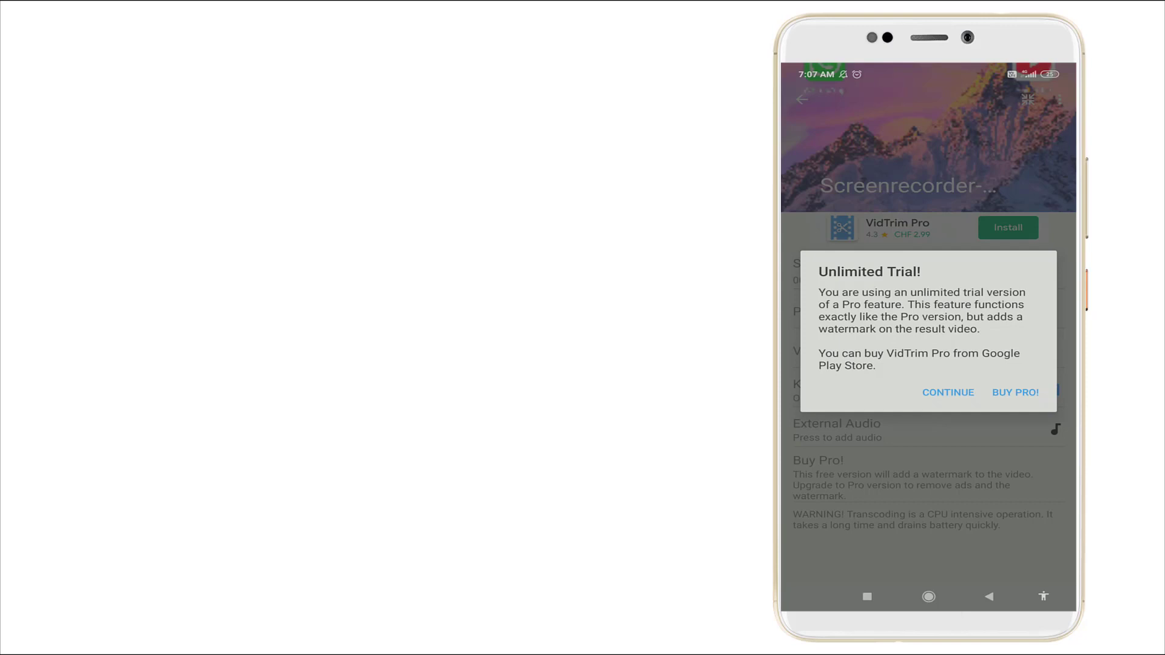
left_click(948, 392)
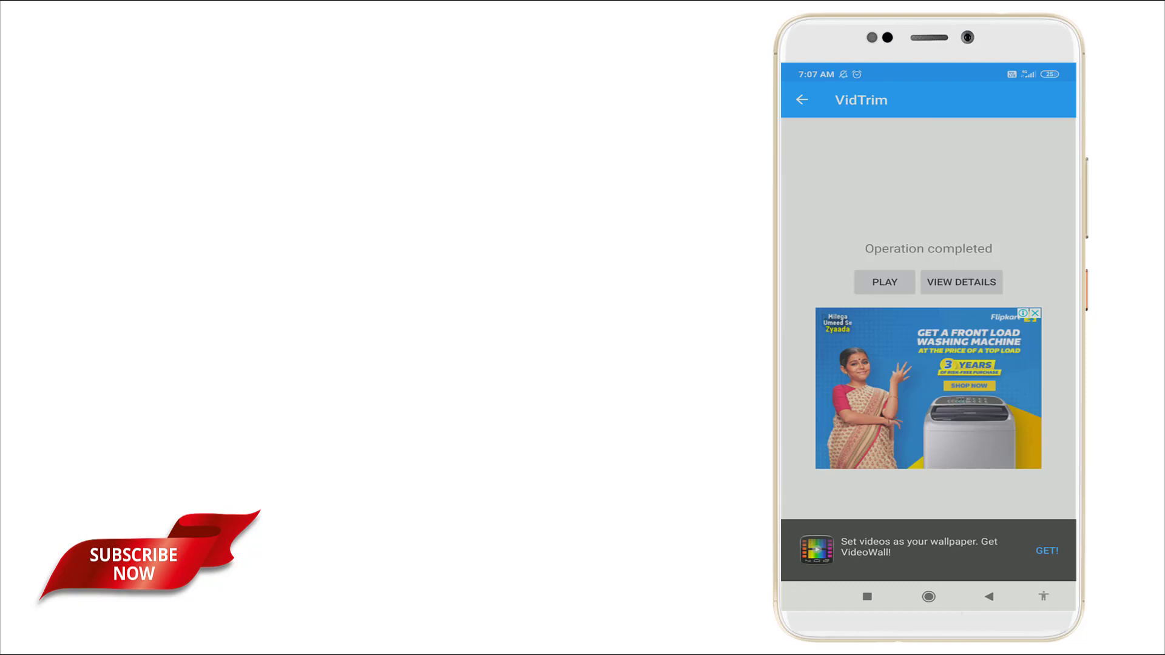
Leave VidTrim for the phone's home screen.
left_click(928, 596)
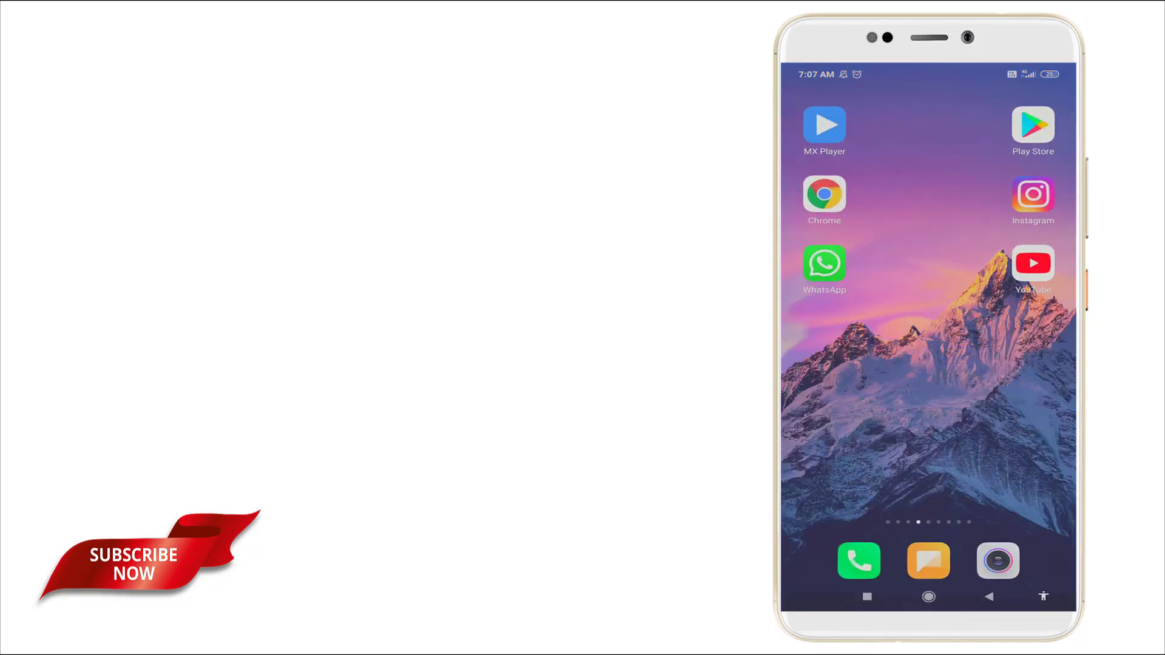